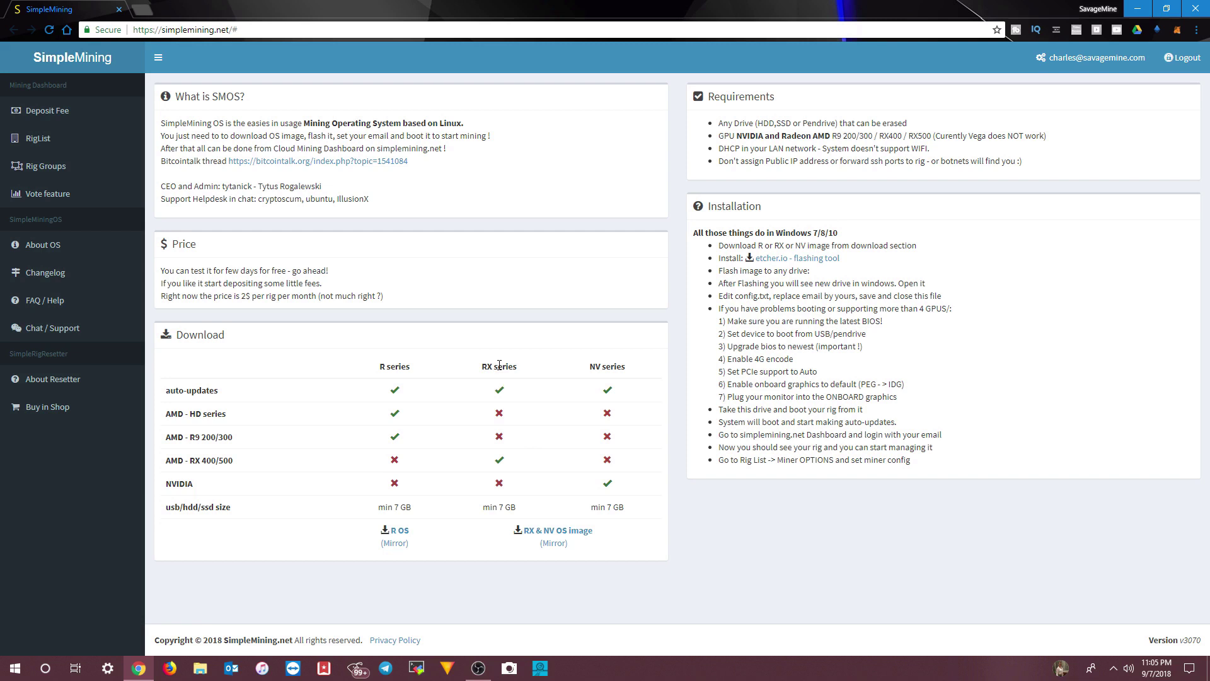
Download the RX & NV OS image from SimpleMining and show the downloaded zip in its folder
{"action": "left_click", "coordinate": [566, 533]}
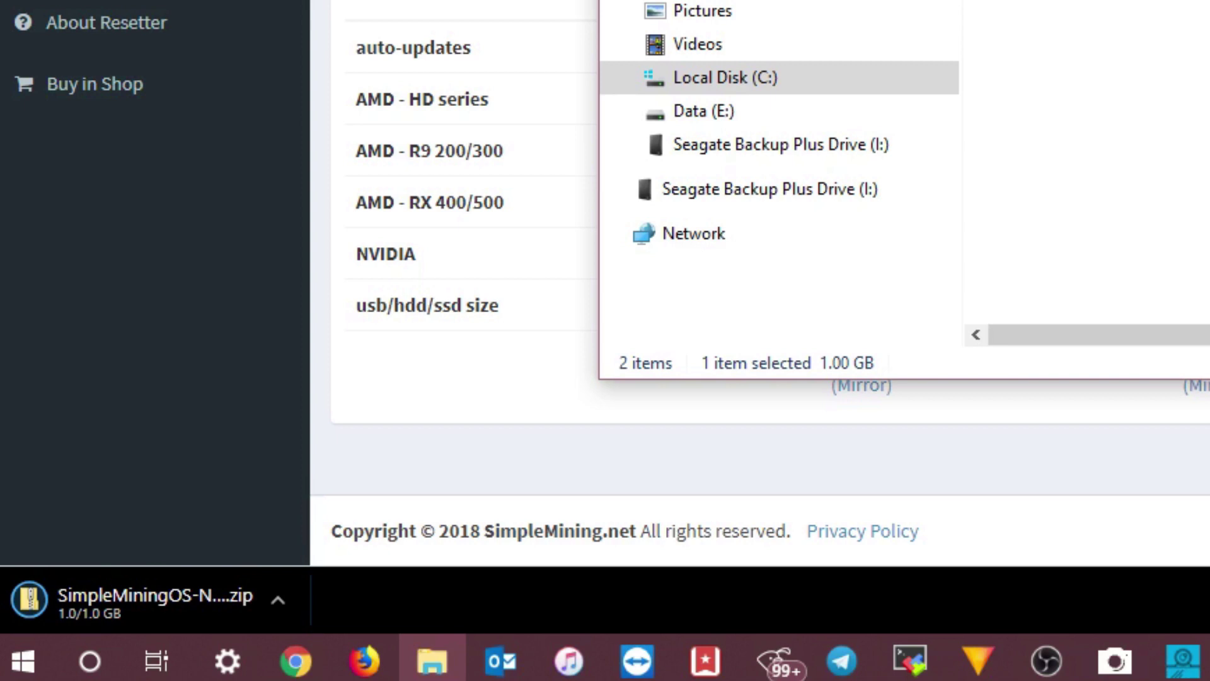
{"action": "left_click", "coordinate": [1054, 479]}
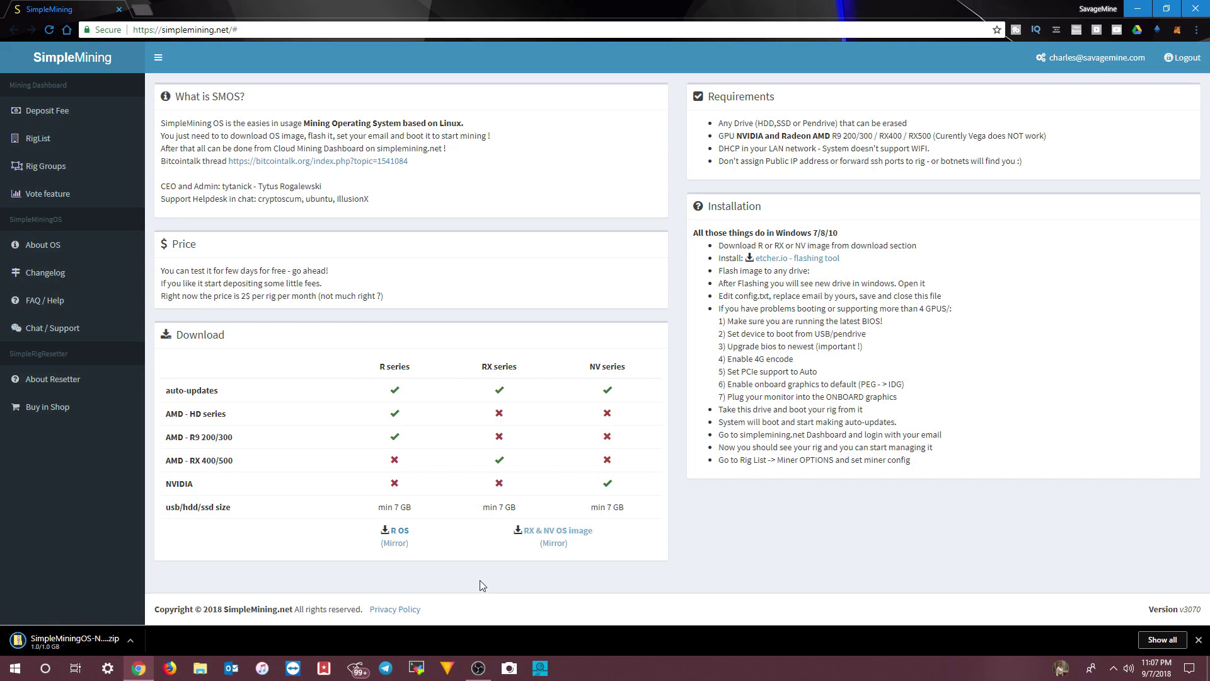
{"action": "right_click", "coordinate": [67, 647]}
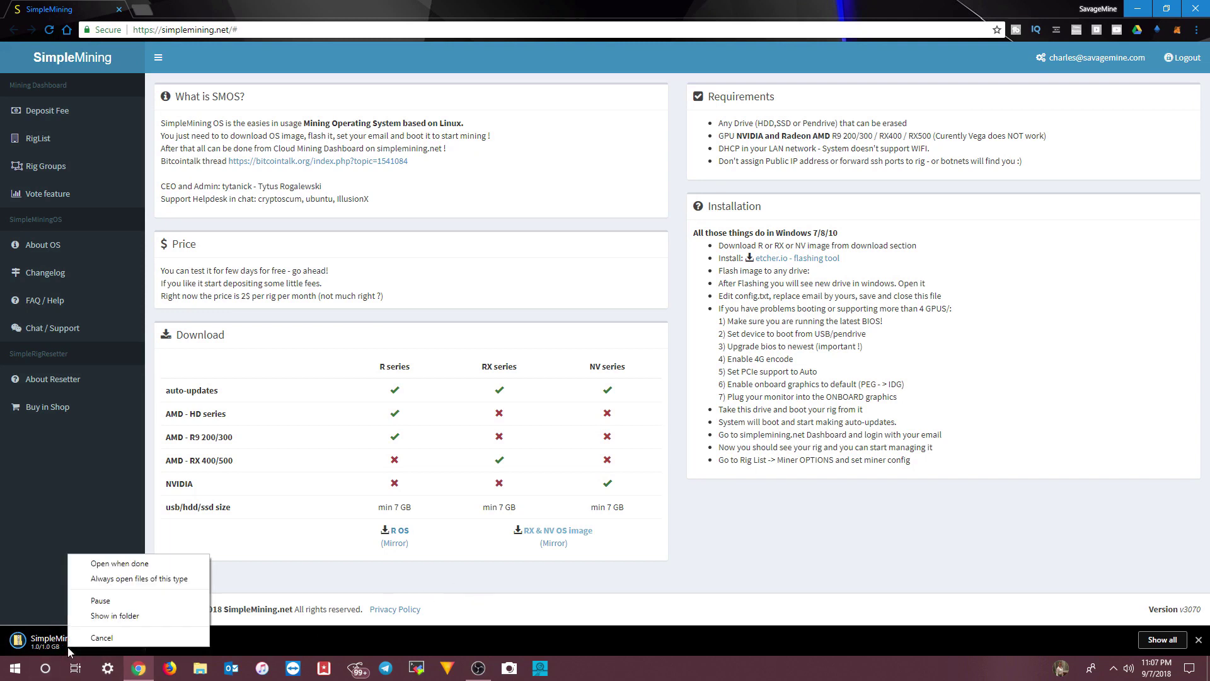
{"action": "left_click", "coordinate": [115, 615]}
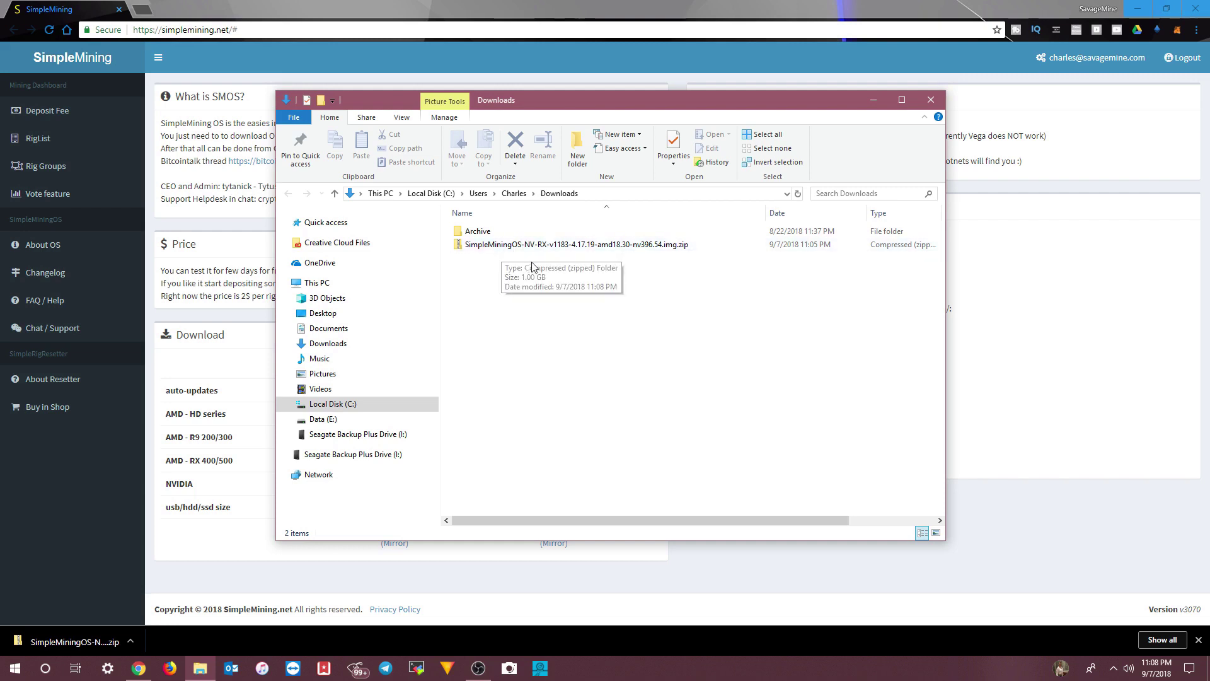
Install Etcher from the downloaded Etcher-Setup-1.4.4-x64.exe, accepting the license agreement, and close the Downloads folder window
{"action": "key", "text": "alt+Tab"}
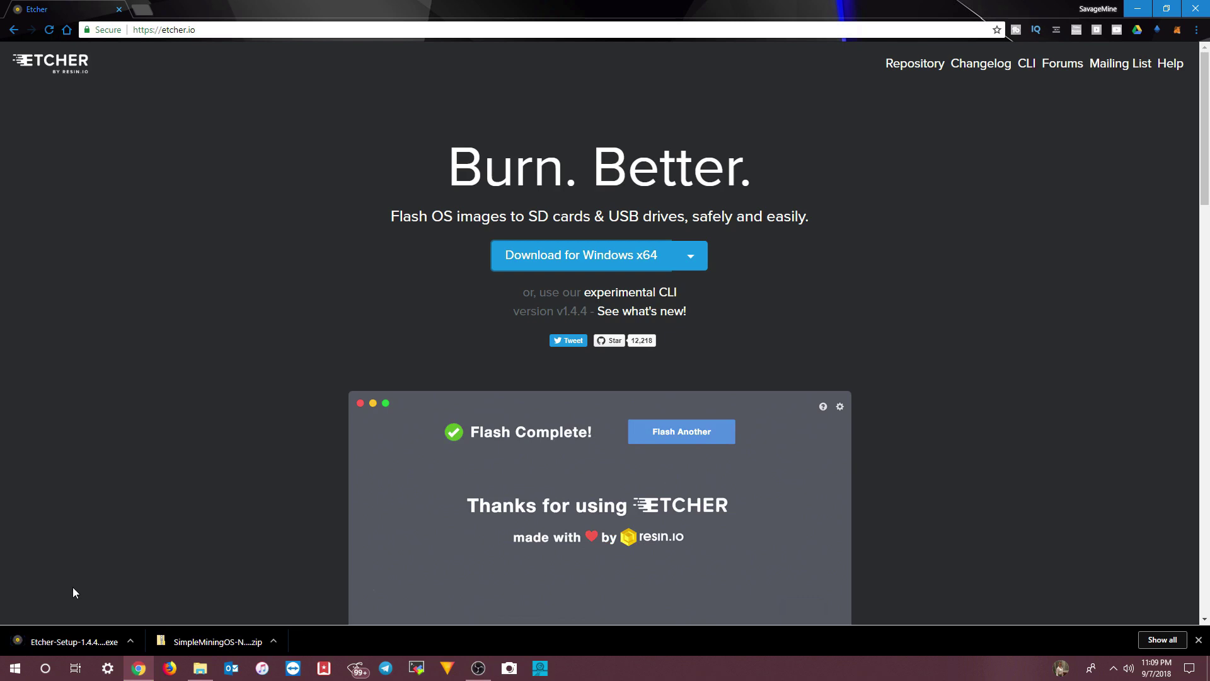
{"action": "right_click", "coordinate": [68, 643]}
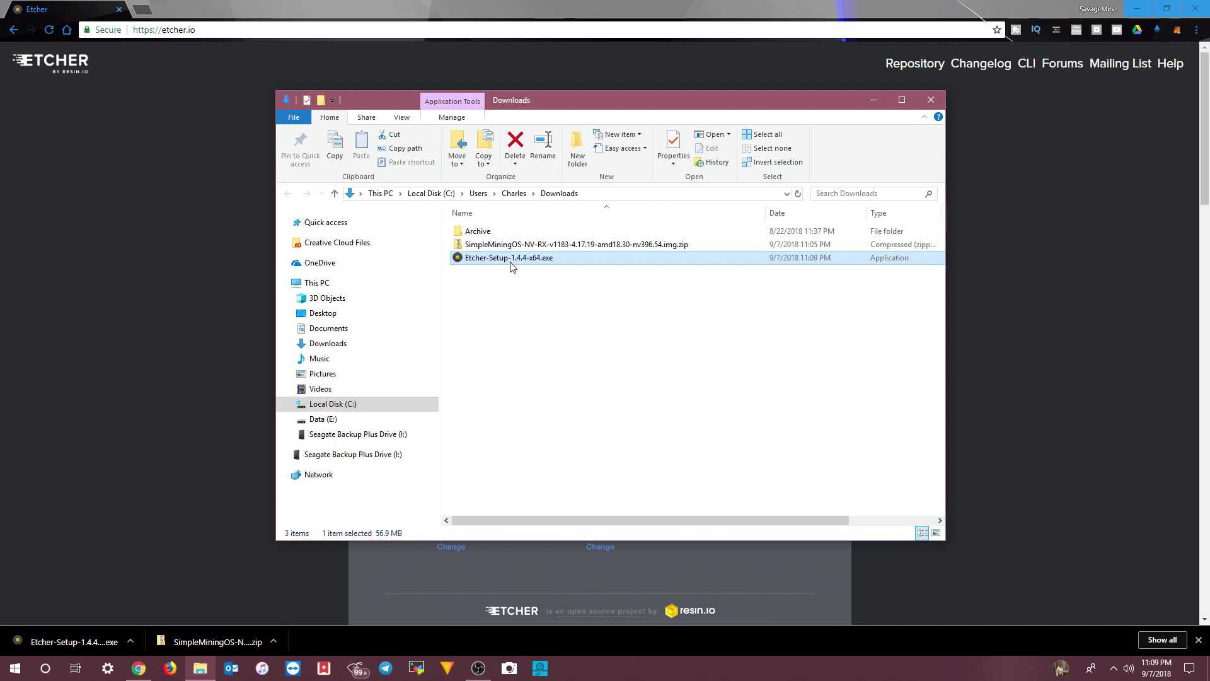
{"action": "right_click", "coordinate": [511, 264]}
{"action": "left_click", "coordinate": [530, 287]}
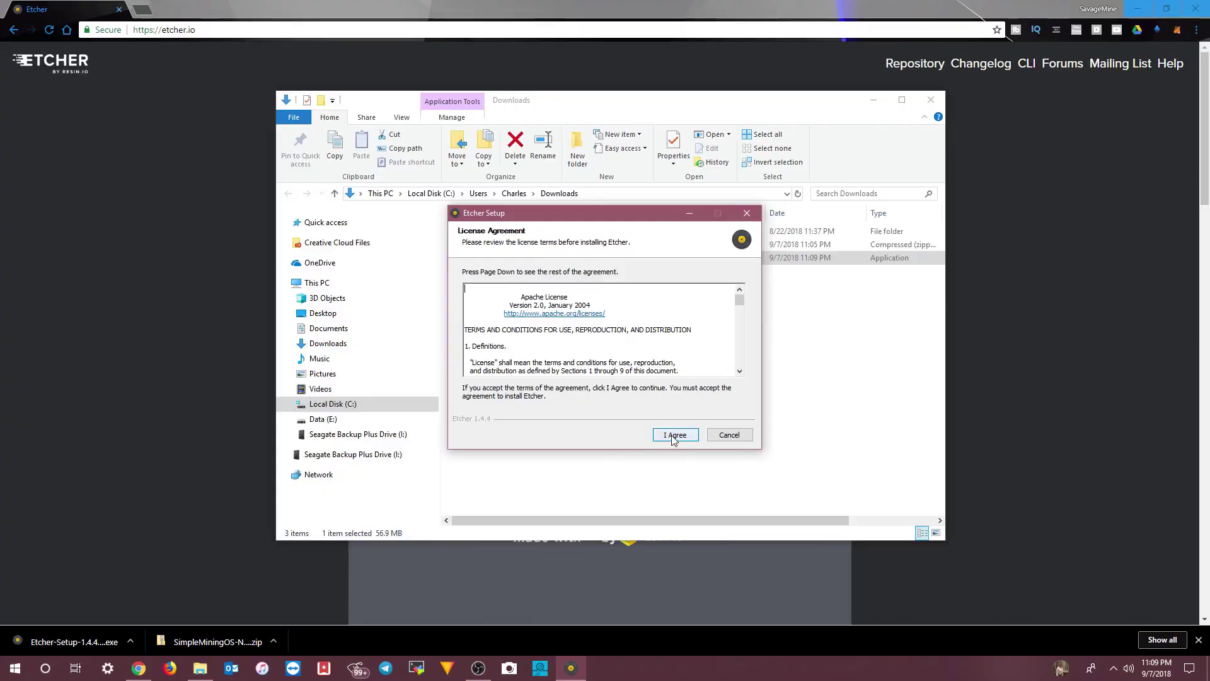
{"action": "left_click", "coordinate": [675, 435]}
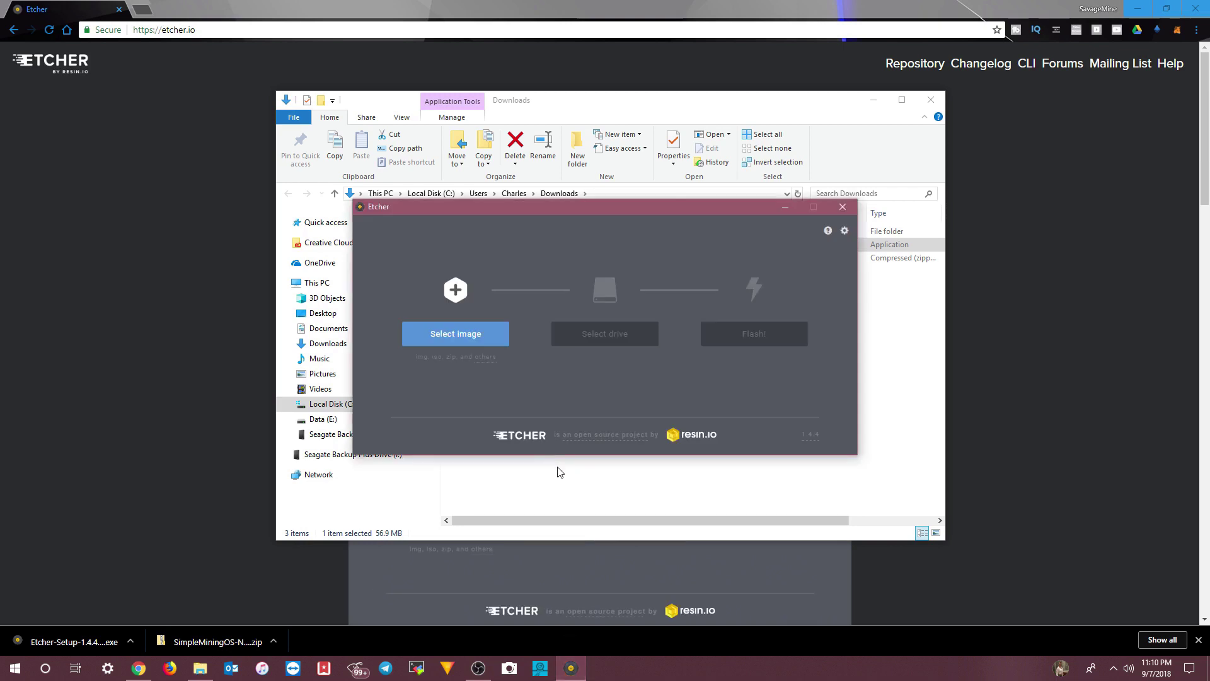
{"action": "left_click", "coordinate": [925, 103]}
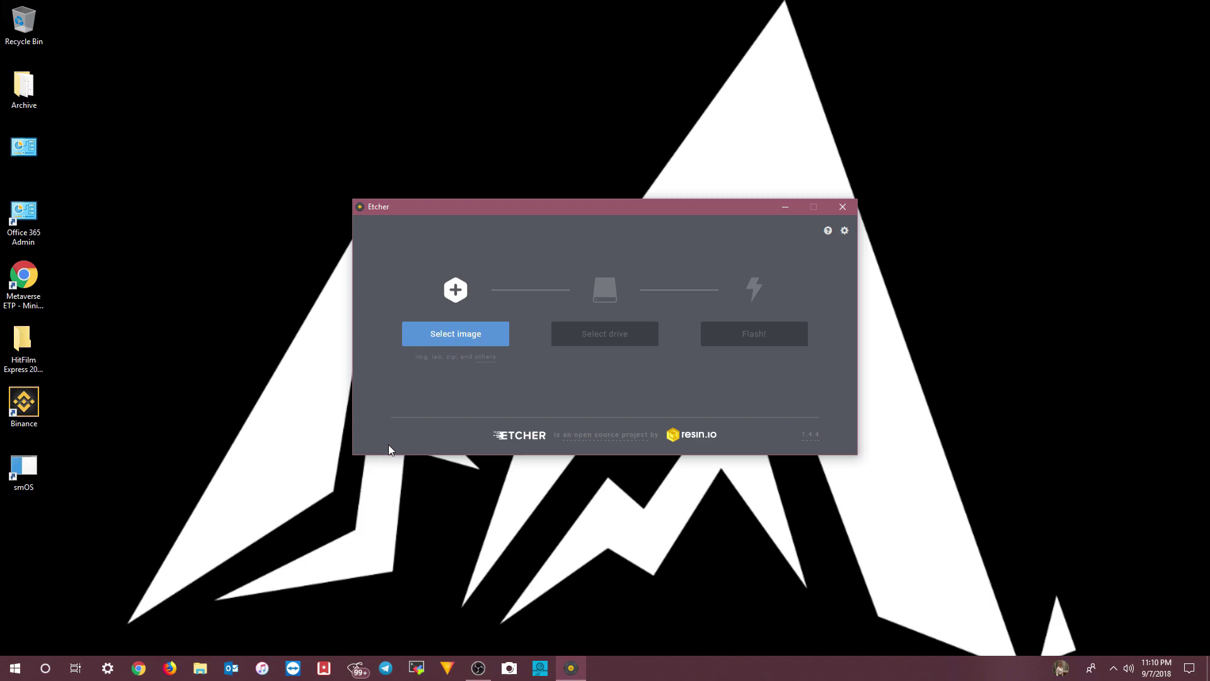
Choose the SimpleMiningOS-NV-RX-v1183 image zip in Etcher and the 64.02 GB C300-CTFDDAC064MAG as the target drive
{"action": "left_click", "coordinate": [481, 335]}
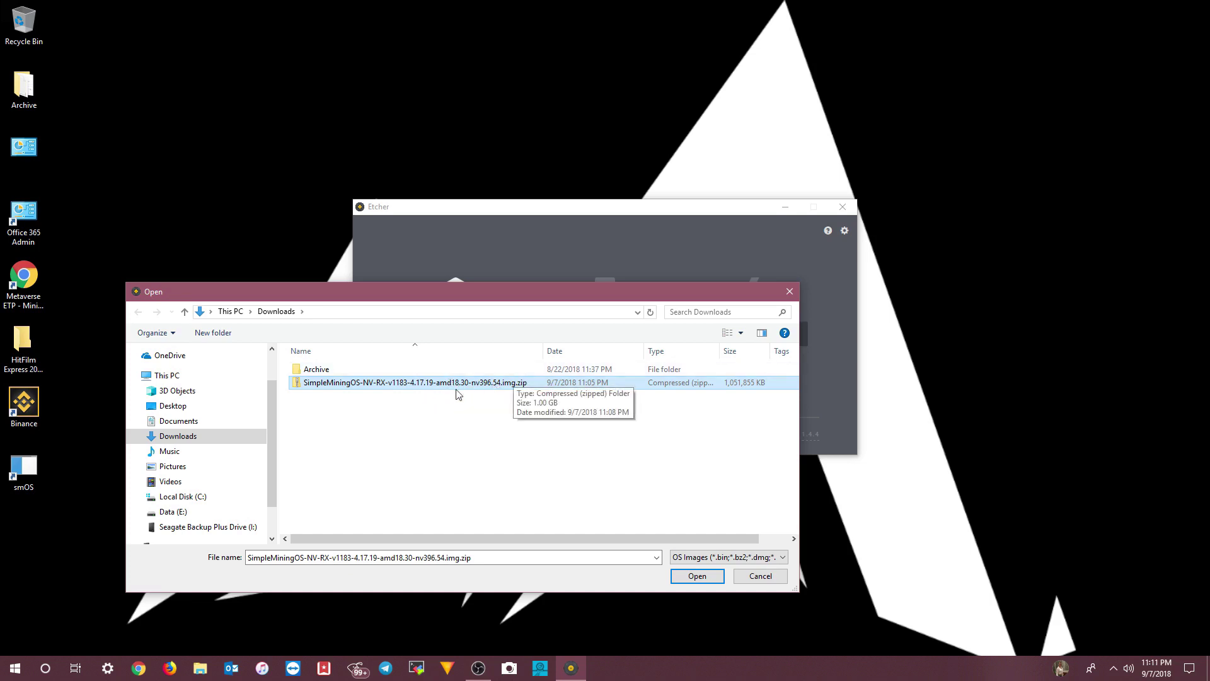
{"action": "left_click", "coordinate": [686, 577]}
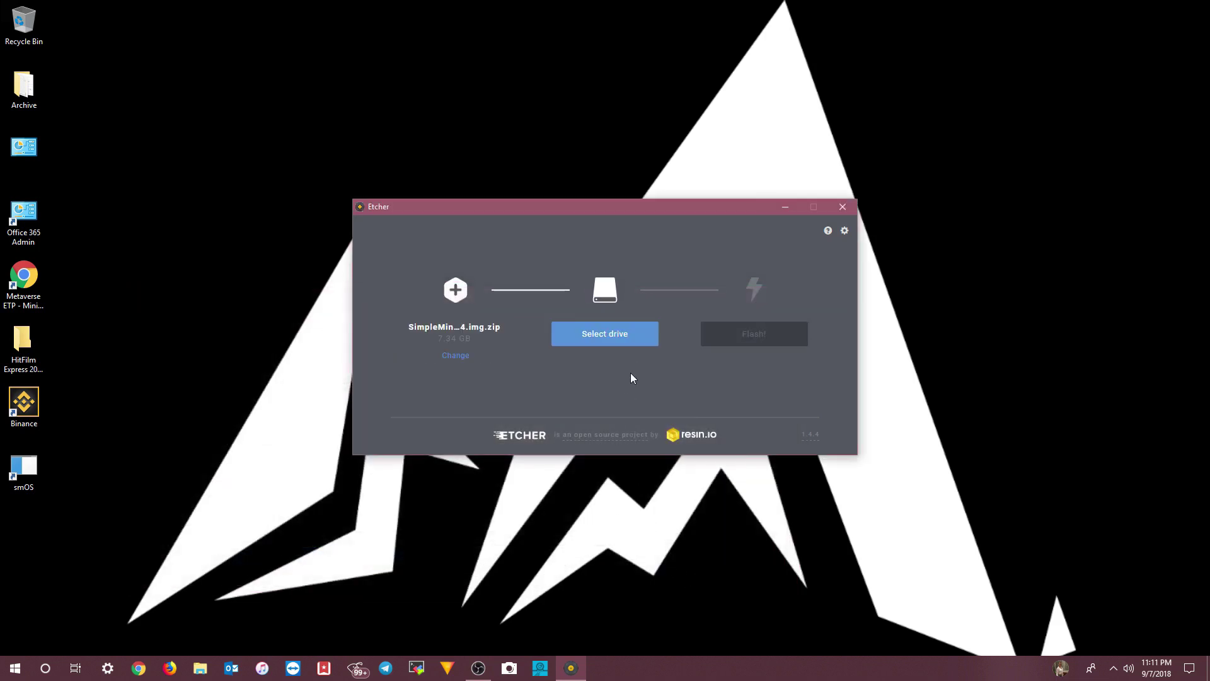
{"action": "left_click", "coordinate": [617, 340]}
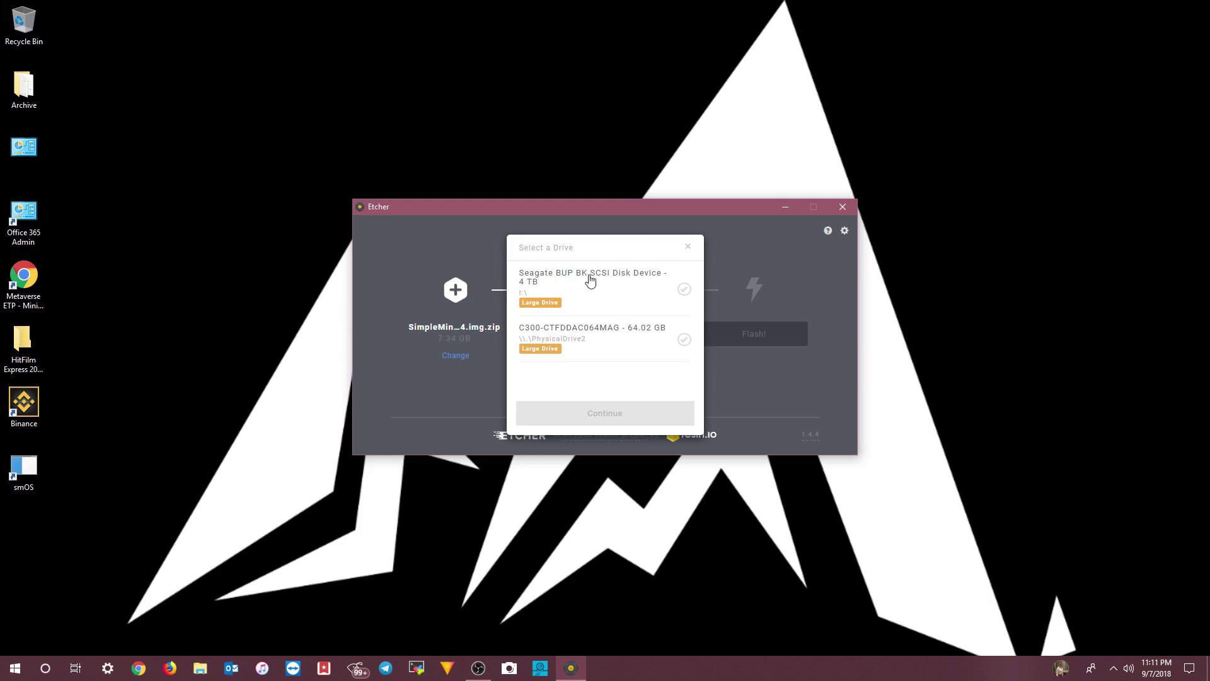
{"action": "left_click", "coordinate": [685, 341]}
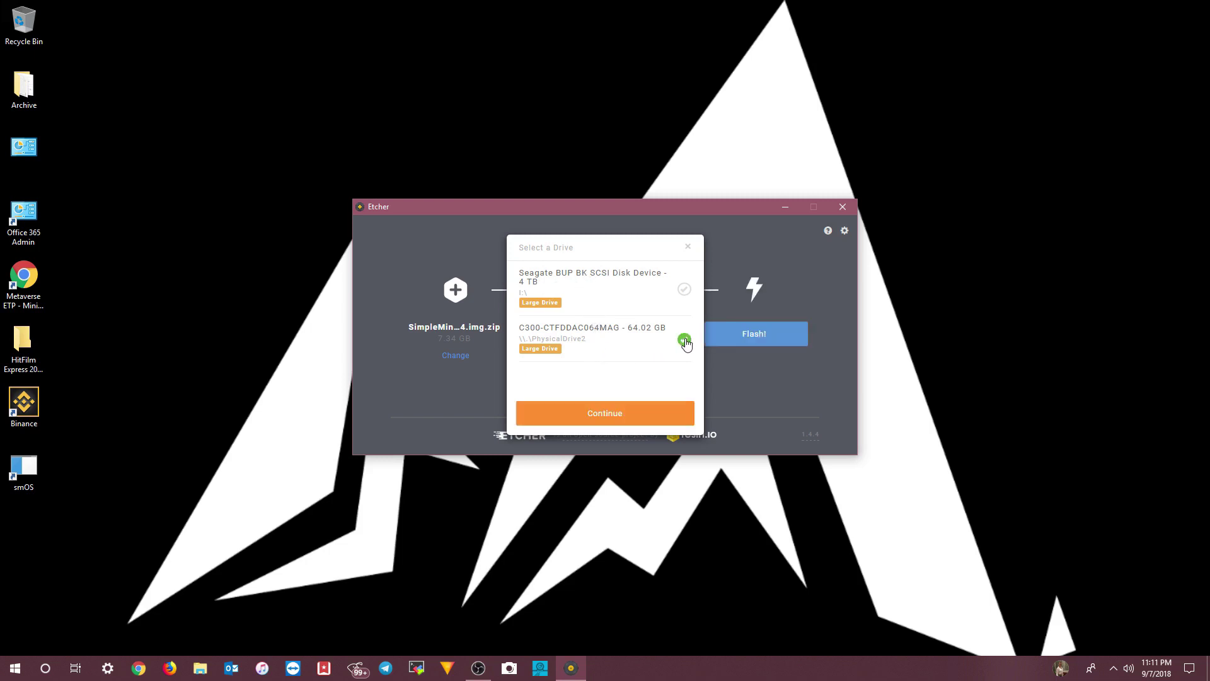
{"action": "left_click", "coordinate": [597, 415]}
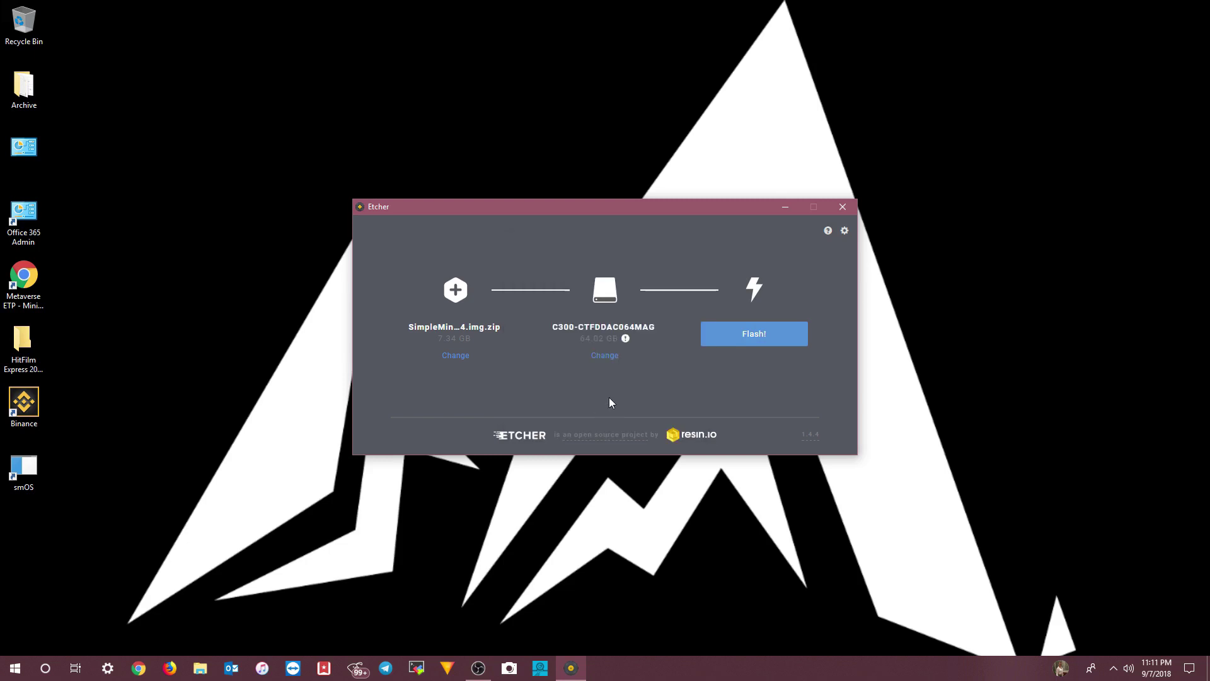
Try to flash the image to the C300-CTFDDAC064MAG drive, accepting the large-drive warning, and close Etcher
{"action": "left_click", "coordinate": [750, 335]}
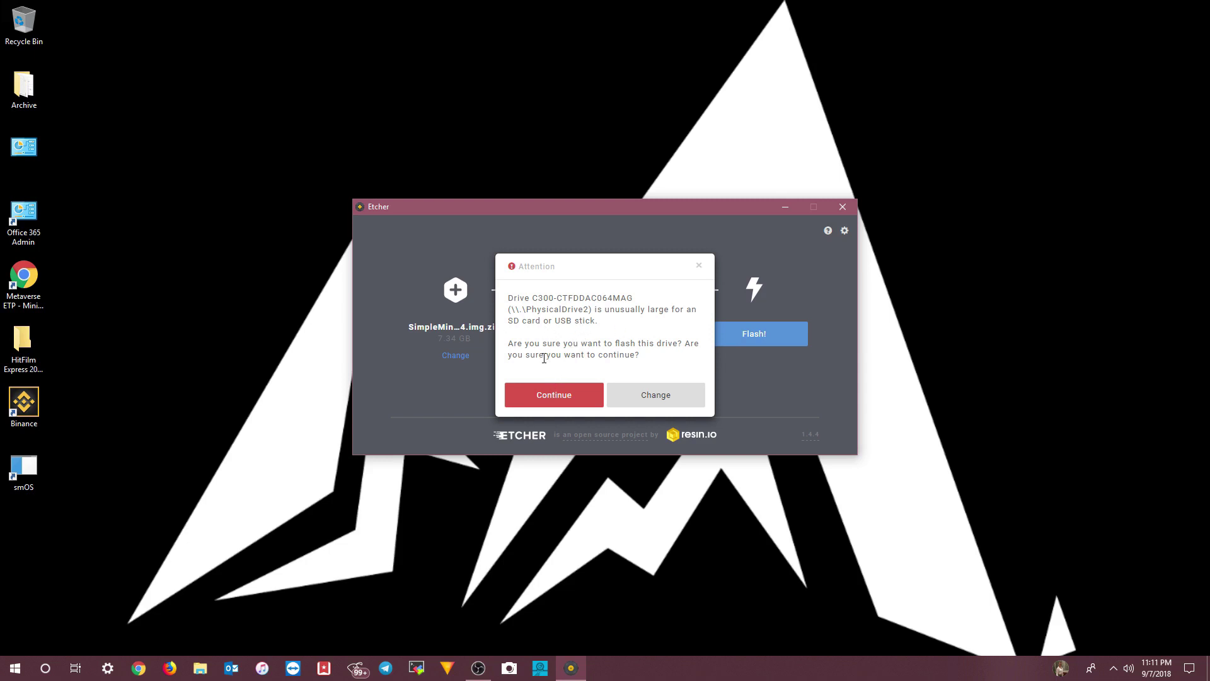
{"action": "left_click", "coordinate": [554, 397]}
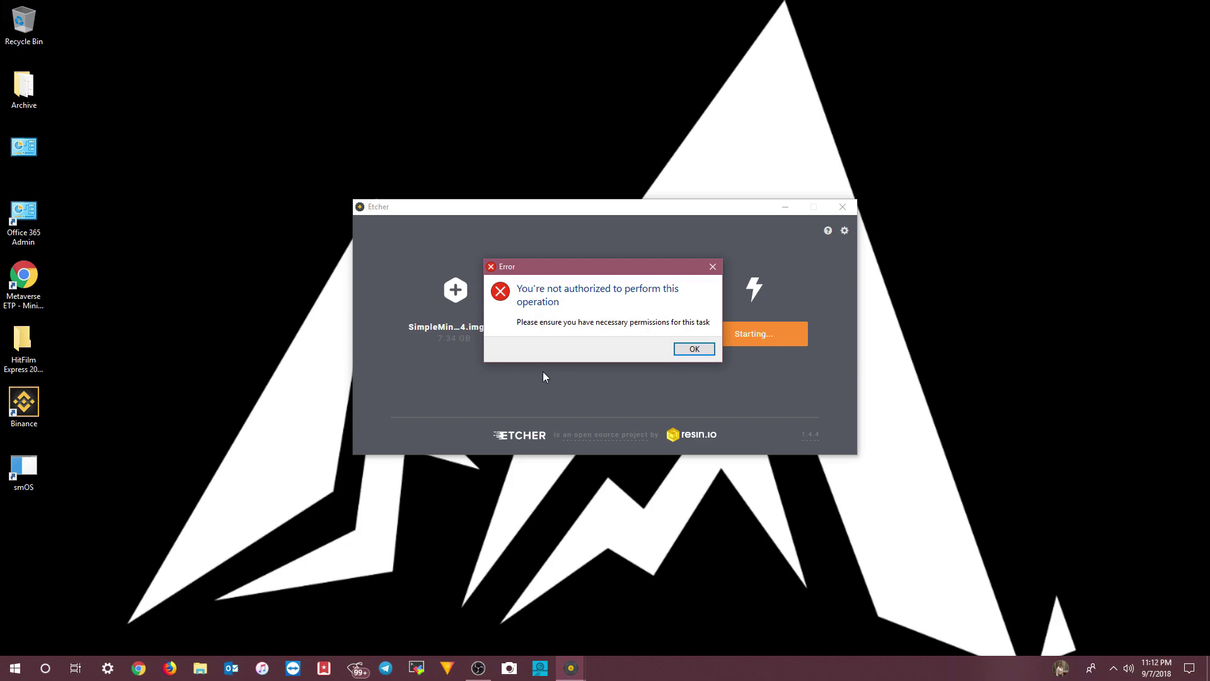
{"action": "left_click", "coordinate": [698, 351]}
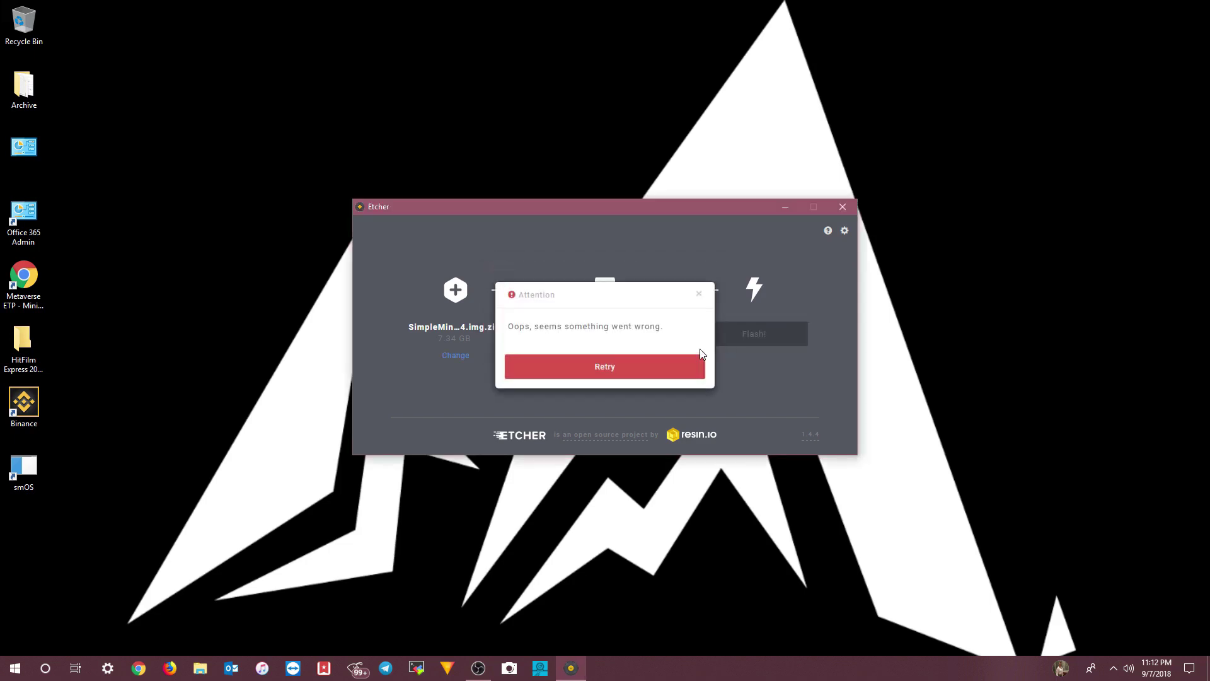
{"action": "left_click", "coordinate": [660, 368]}
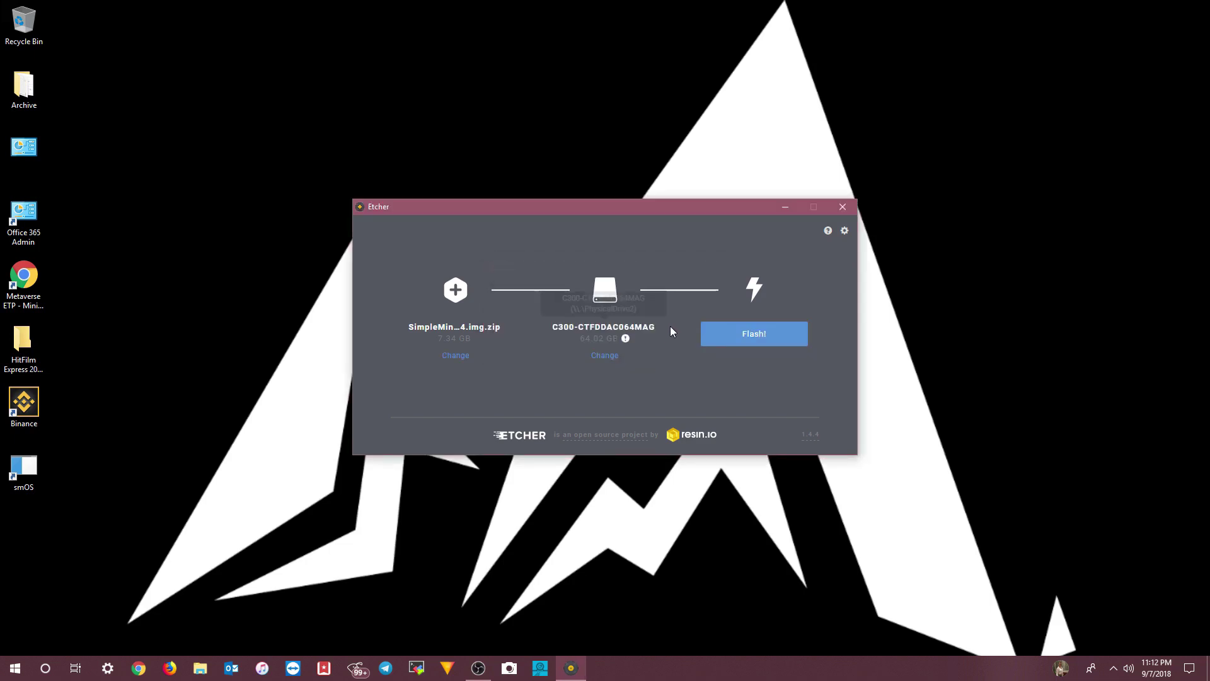
{"action": "left_click", "coordinate": [843, 207]}
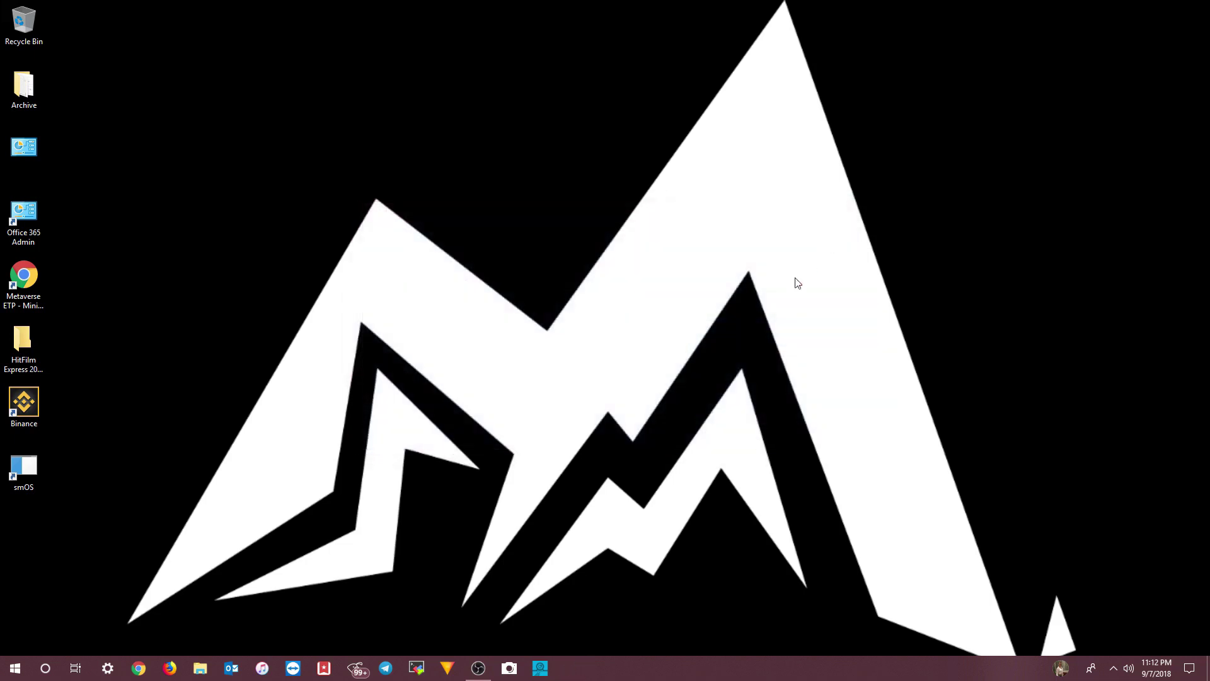
Search Windows for Etcher and run it as administrator
{"action": "left_click", "coordinate": [15, 667]}
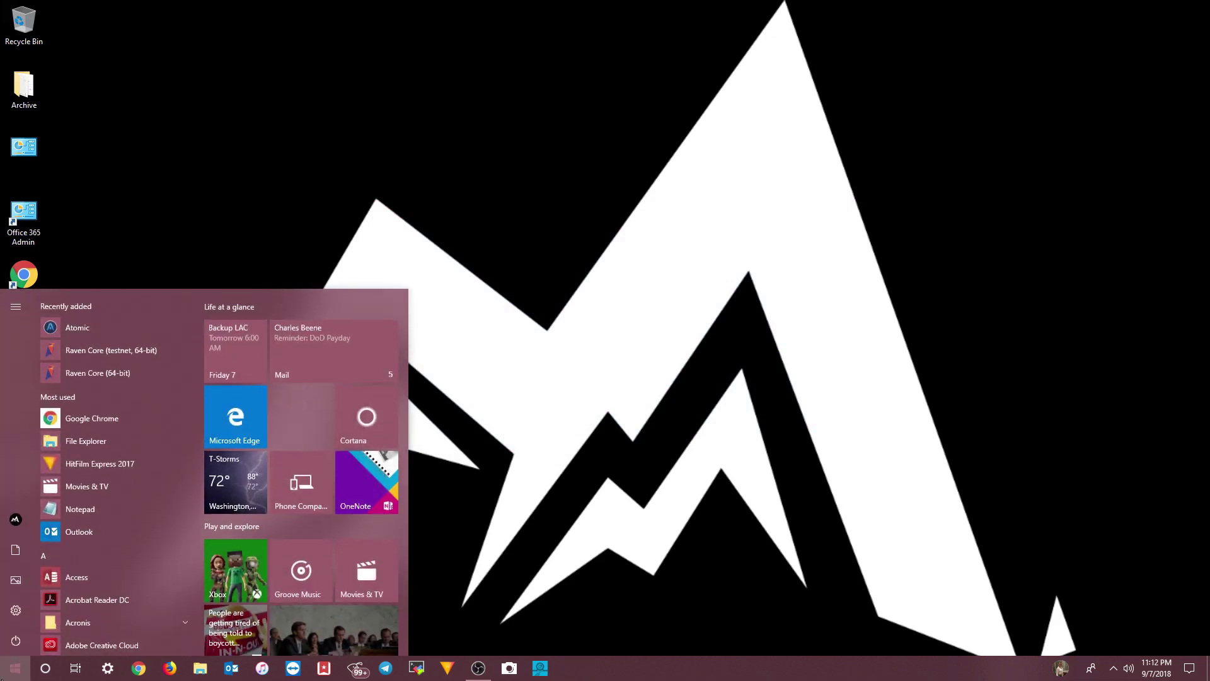
{"action": "type", "text": "etch"}
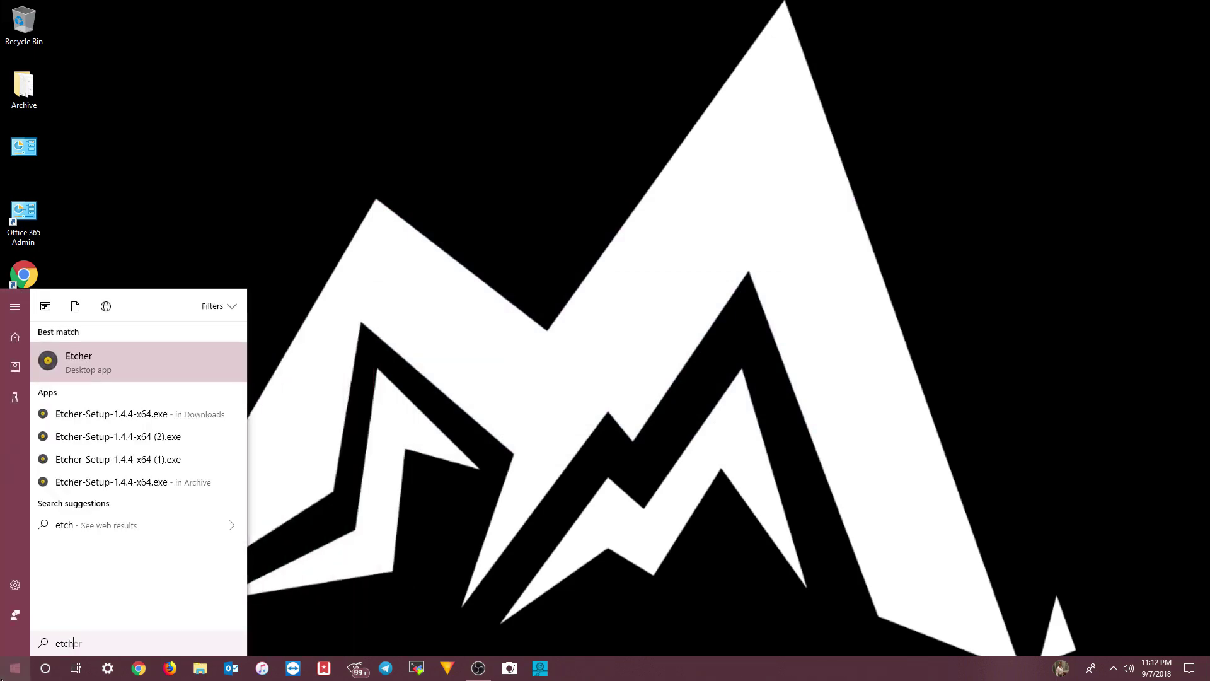
{"action": "right_click", "coordinate": [74, 364]}
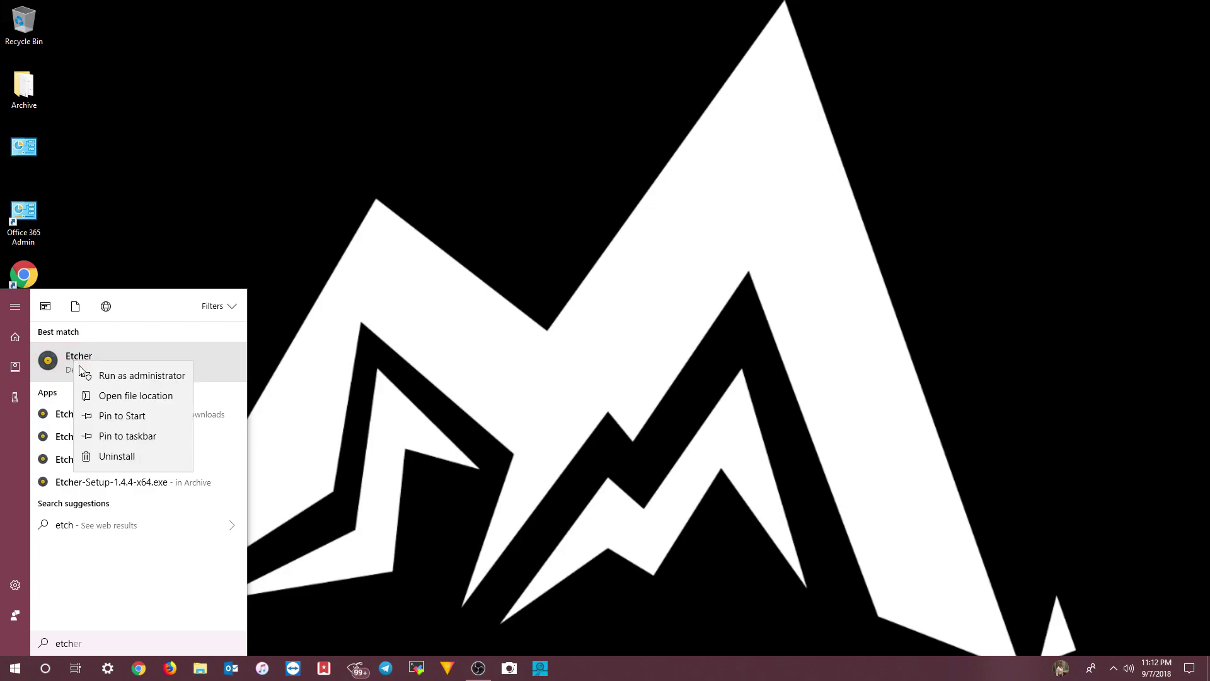
{"action": "left_click", "coordinate": [99, 378]}
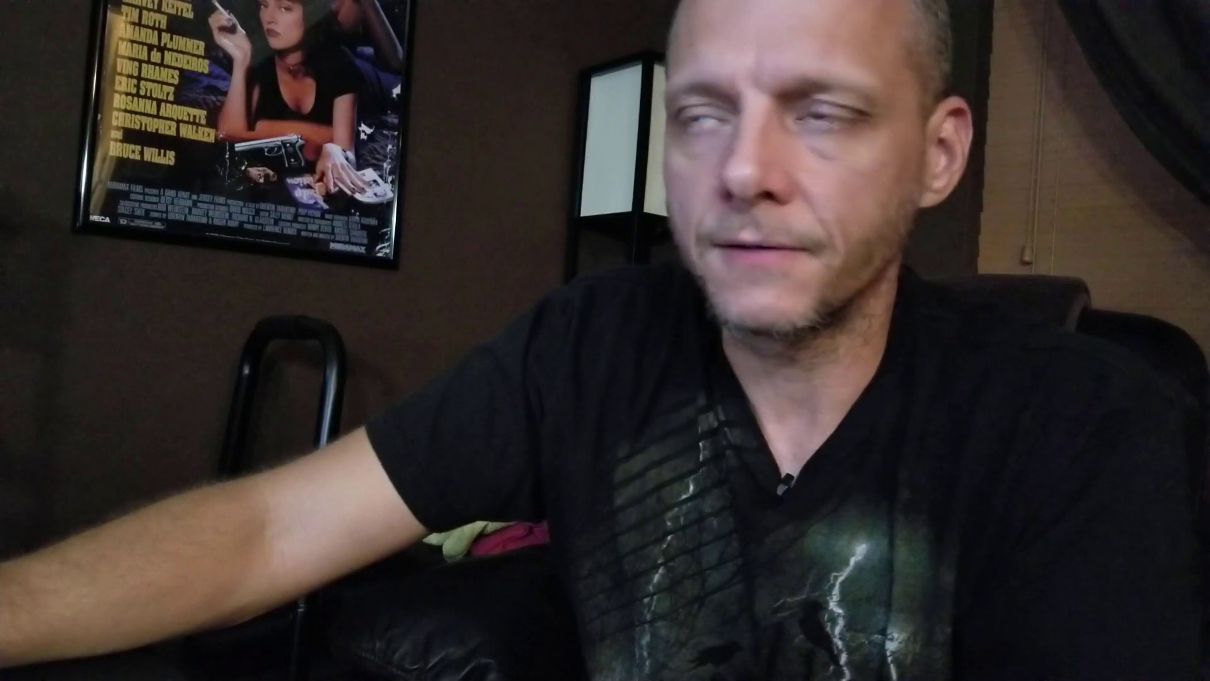
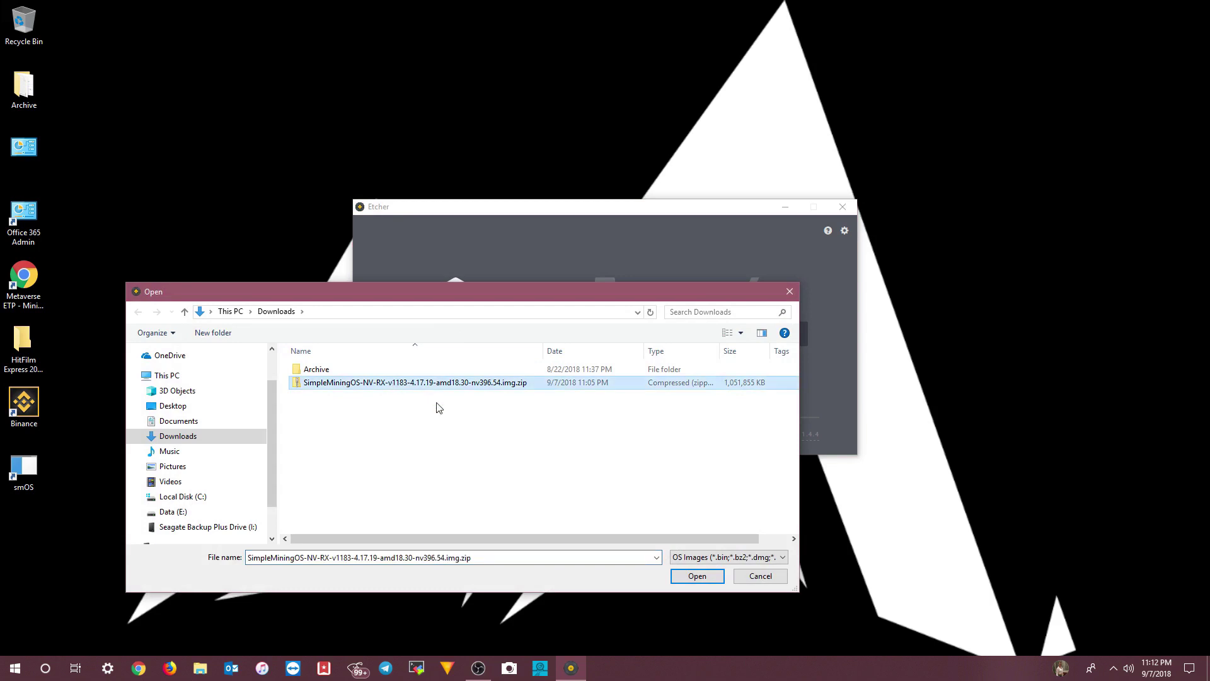
Flash the SimpleMiningOS-NV-RX-v1183 image zip onto the 64.02 GB C300-CTFDDAC064MAG drive, accepting the large-drive warning
{"action": "left_click", "coordinate": [695, 570]}
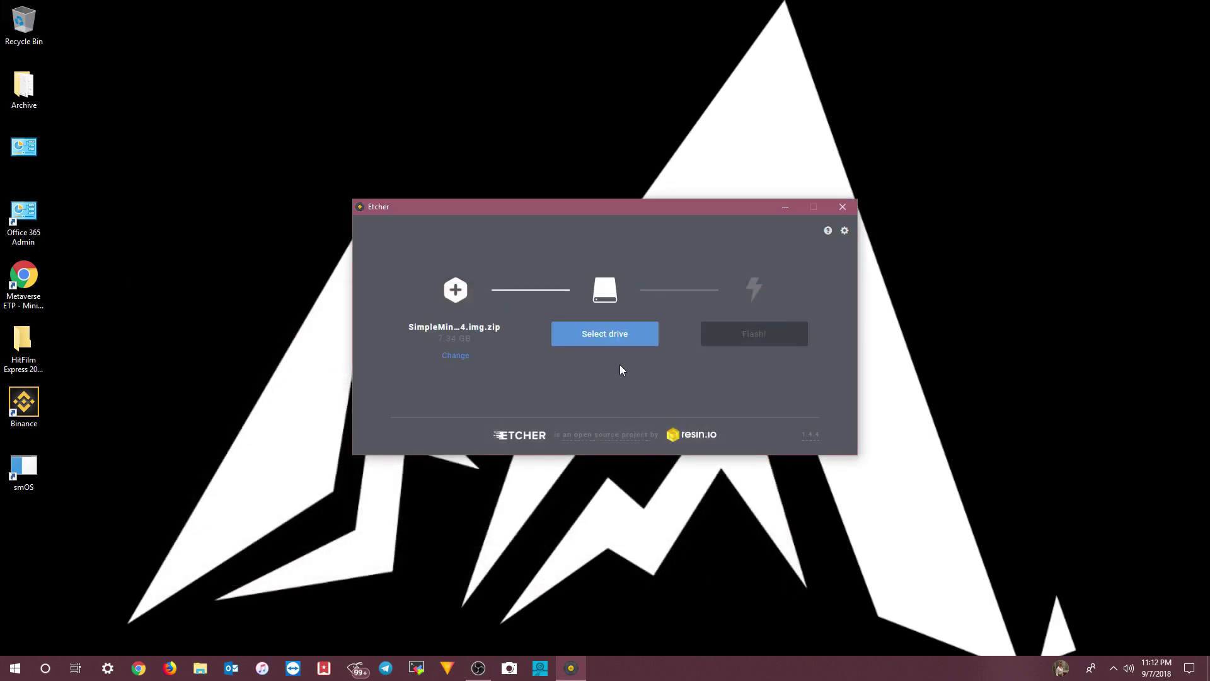
{"action": "left_click", "coordinate": [609, 339]}
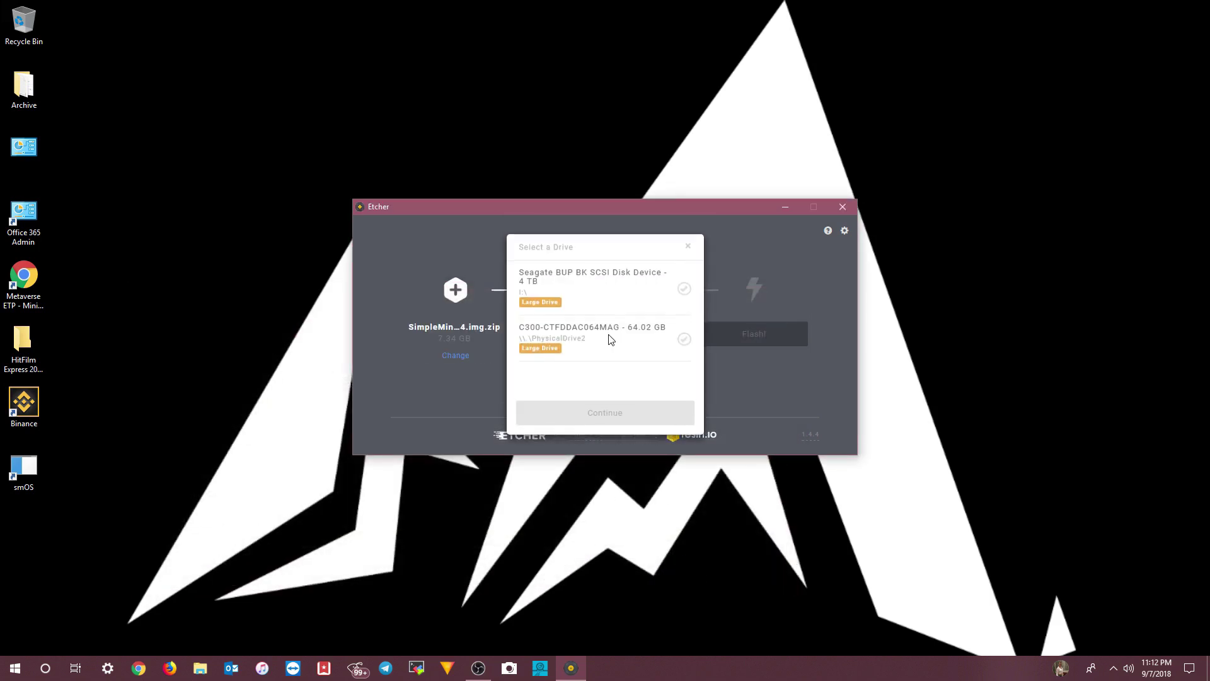
{"action": "left_click", "coordinate": [577, 343]}
{"action": "left_click", "coordinate": [629, 413]}
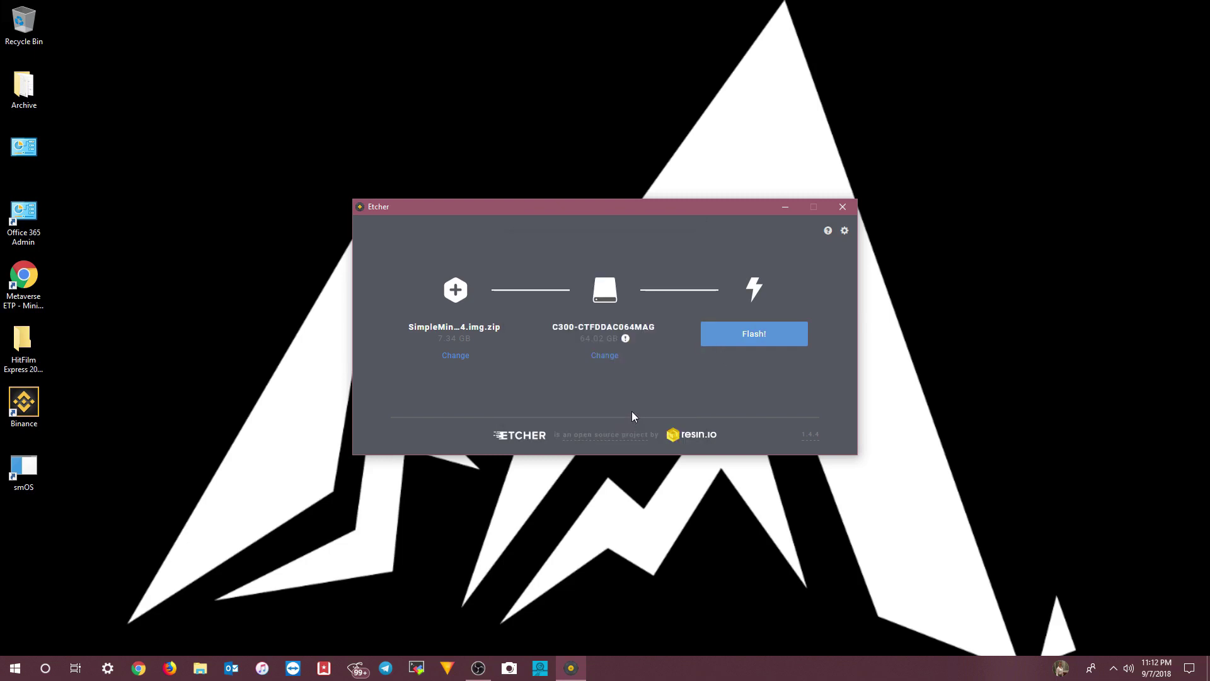
{"action": "left_click", "coordinate": [736, 340]}
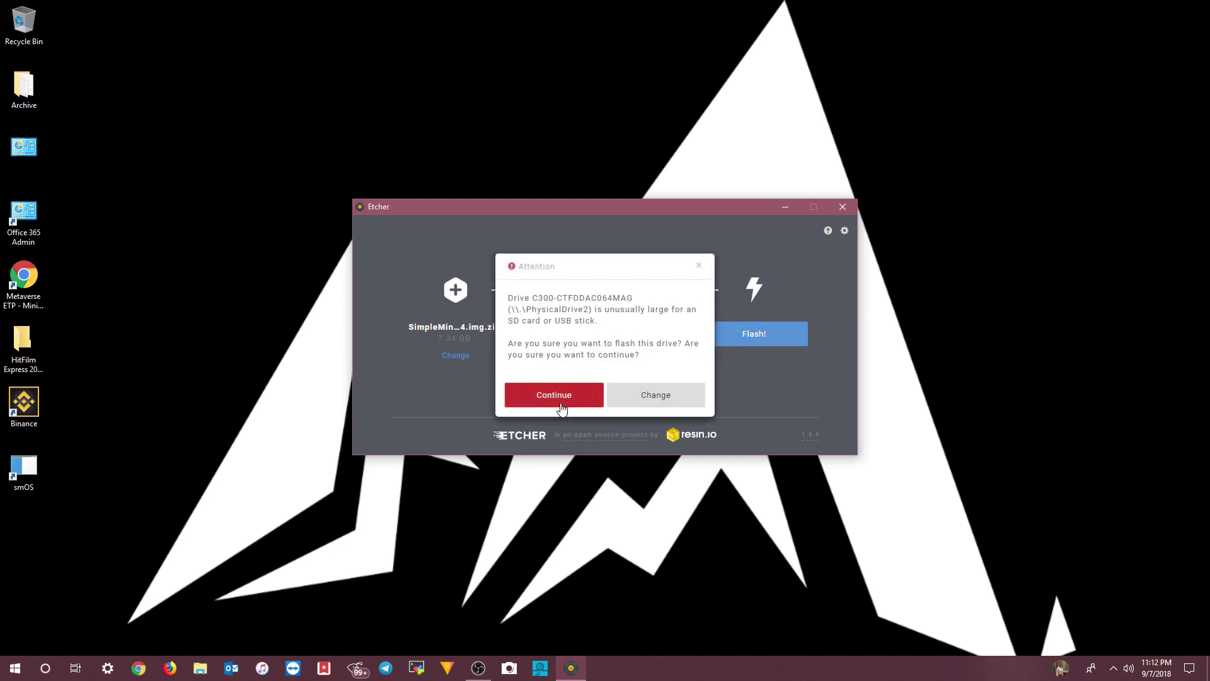
{"action": "left_click", "coordinate": [561, 404]}
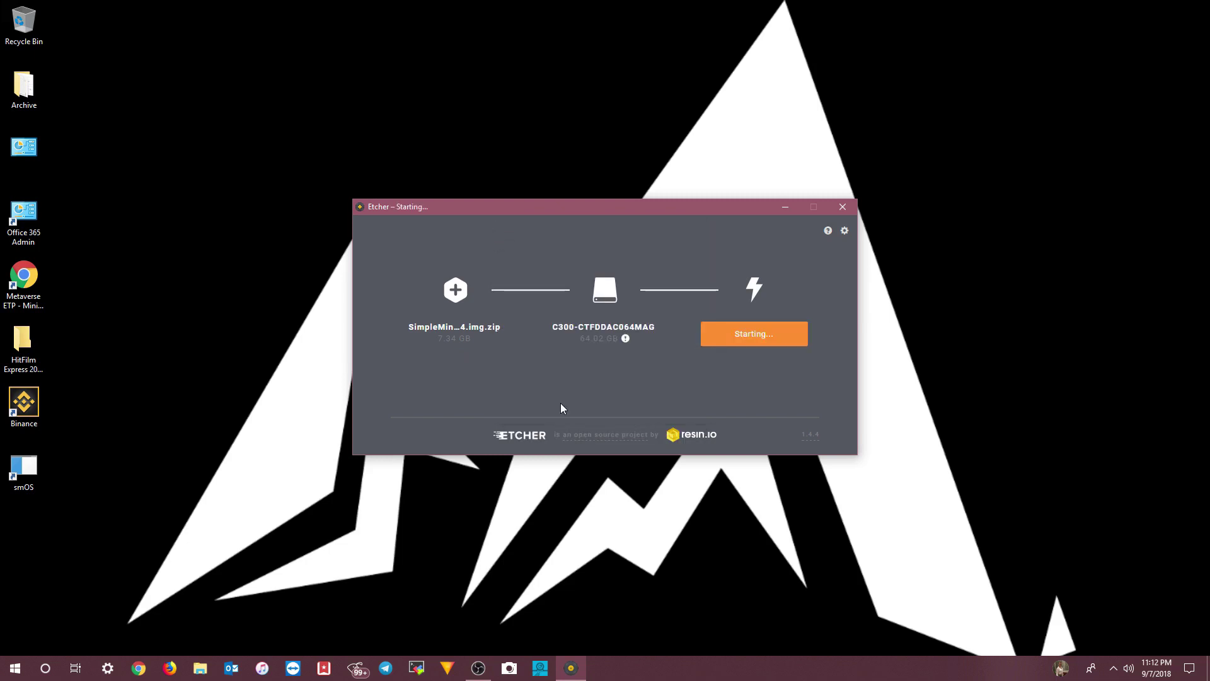